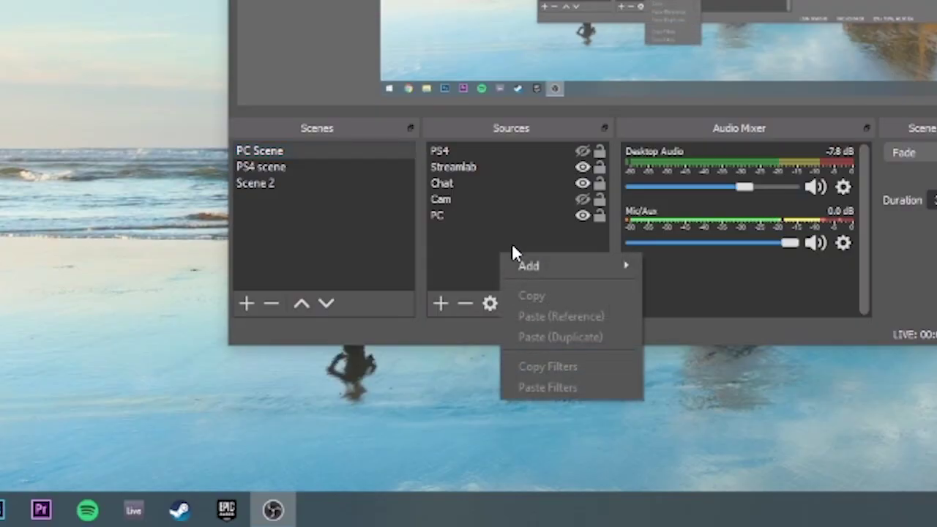
- Add a Video Capture Device source, check that Elgato Game Capture HD is listed, and cancel
mouse_move(540, 262)
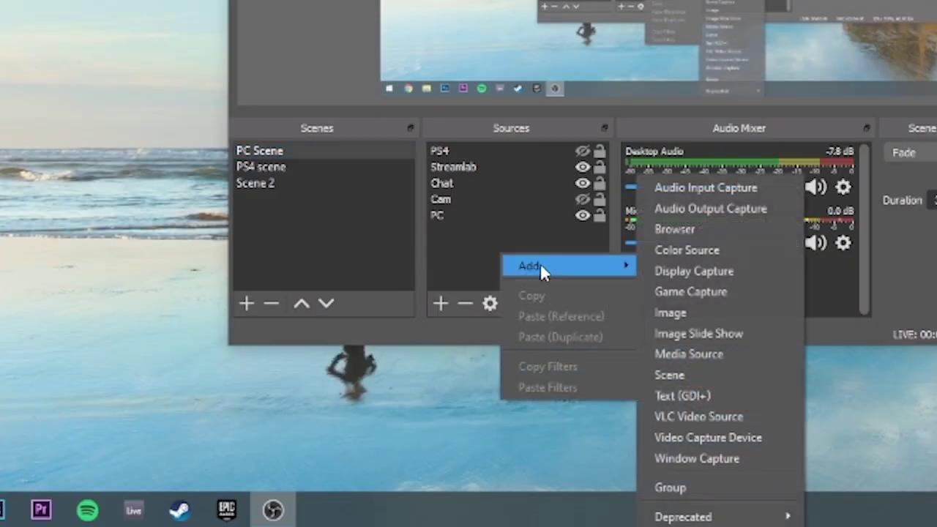
click(724, 437)
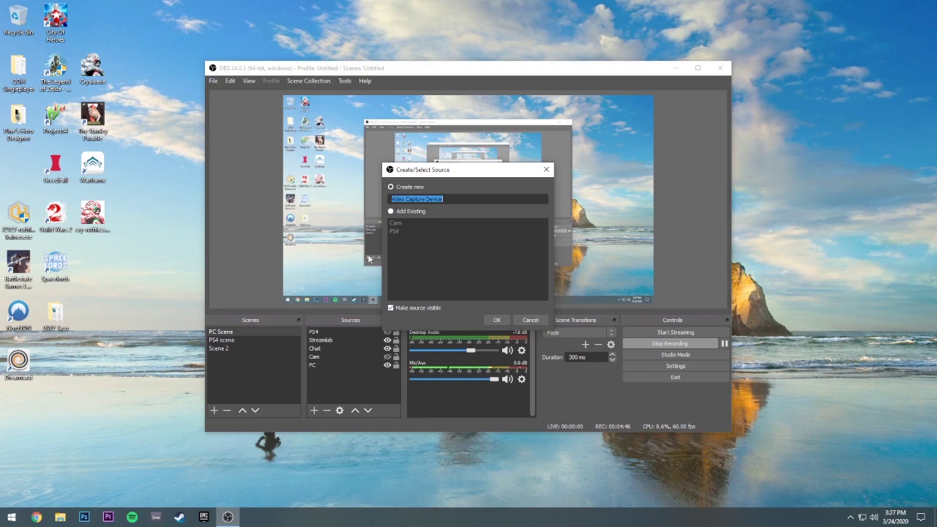
click(498, 322)
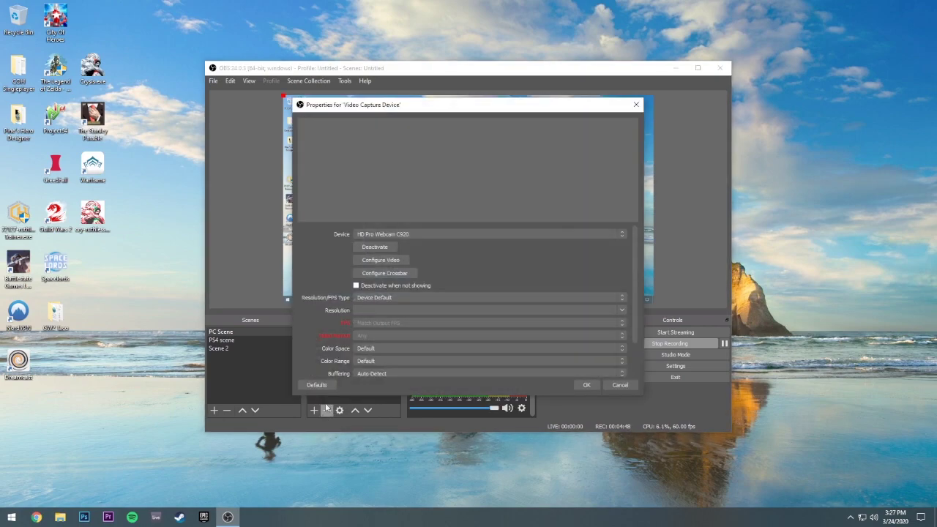
click(422, 233)
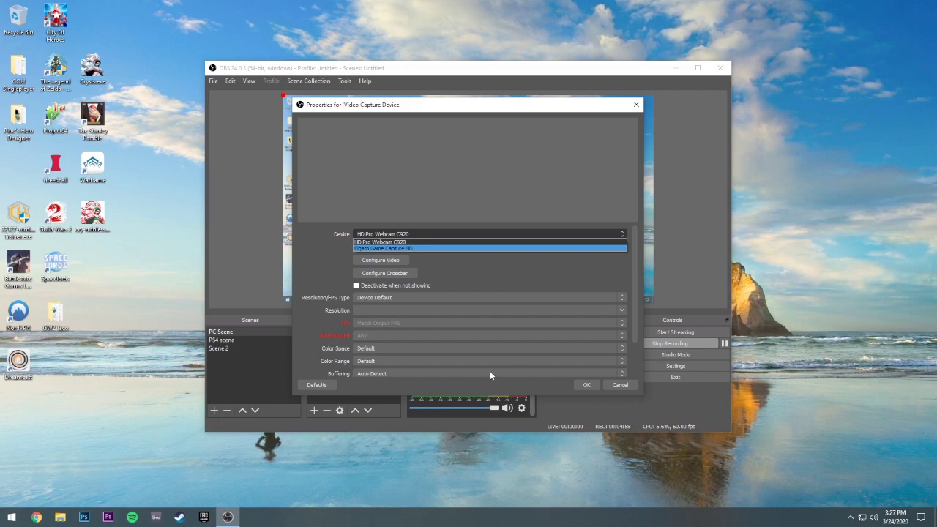
click(622, 385)
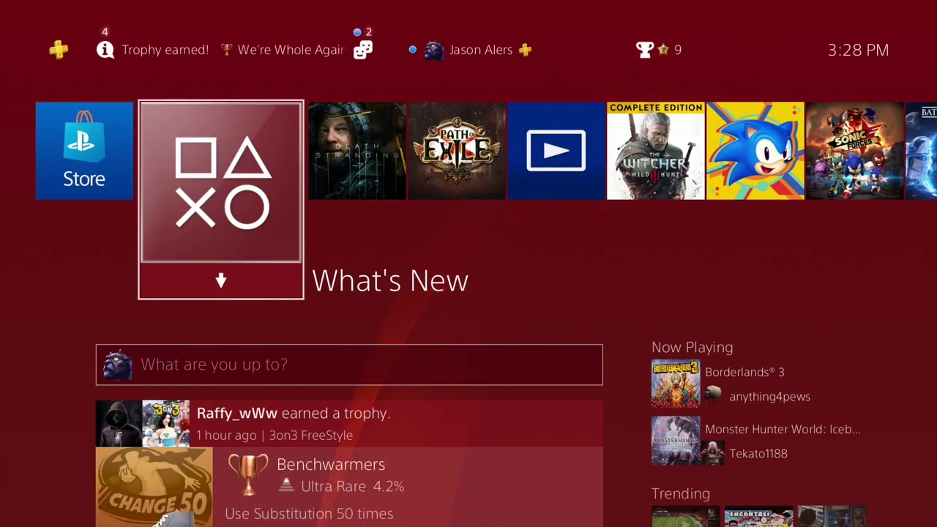
- In the PS4's System settings, confirm Enable HDCP is unchecked, then return to Settings
key(Up)
key(Right)
key(Right)
key(Right)
key(Right)
key(Right)
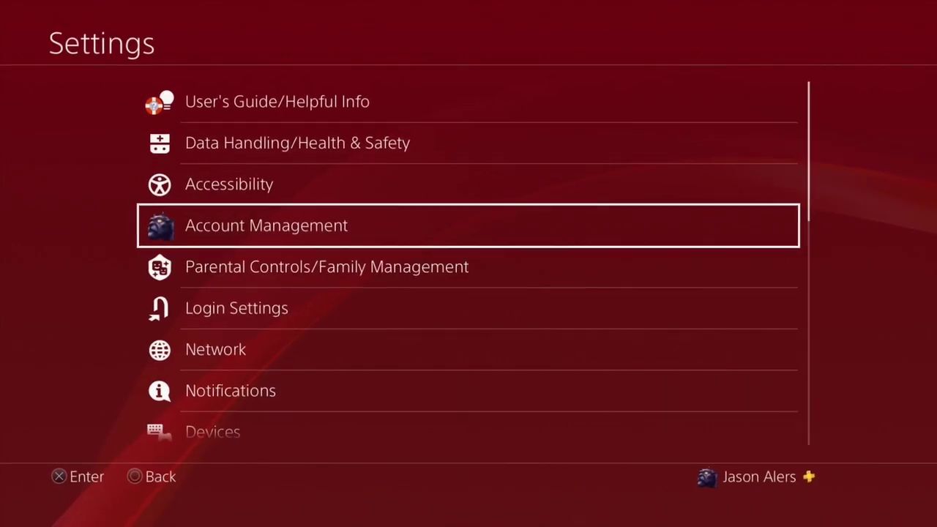
key(Down)
key(Down)
key(Down)
key(Down)
key(Down)
key(Down)
key(Down)
key(Down)
key(Down)
key(Down)
key(Down)
key(Down)
key(Down)
key(Down)
key(Down)
key(Down)
key(Down)
key(Down)
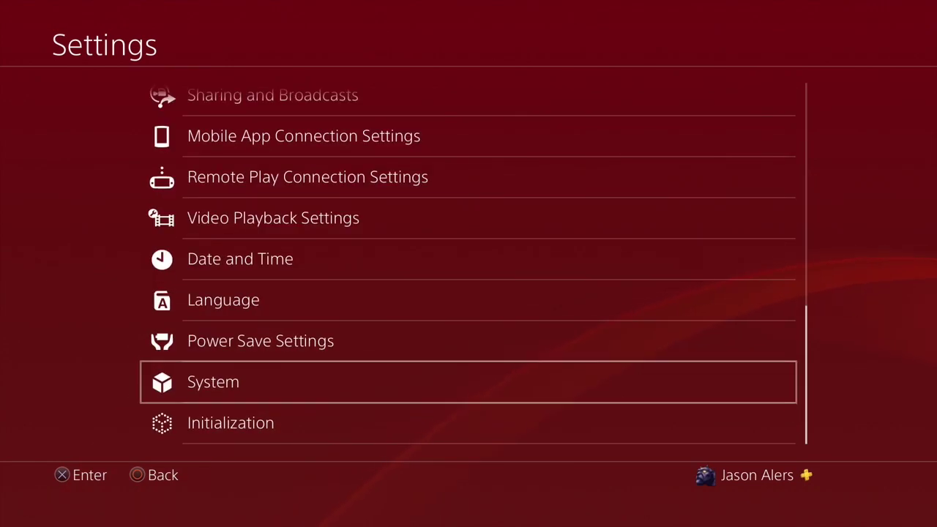
key(Return)
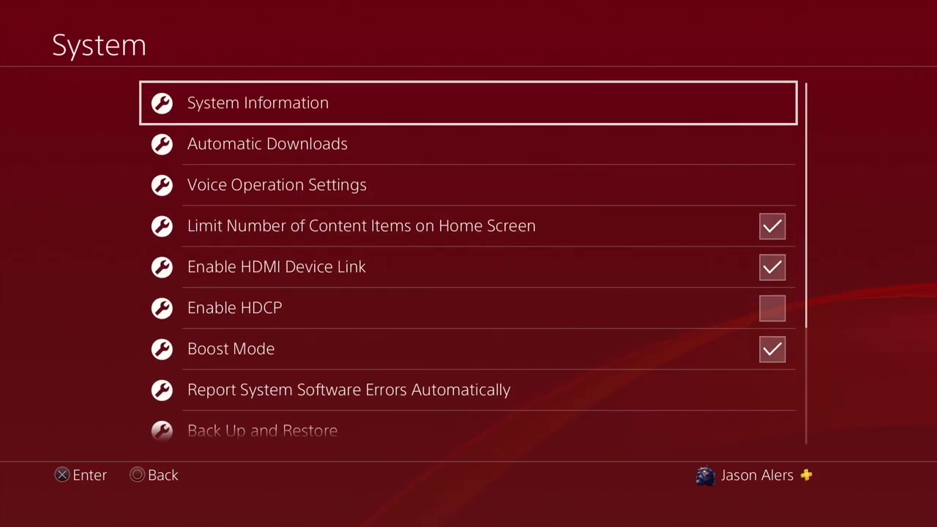
key(Down)
key(Down)
key(Down)
key(Down)
key(Down)
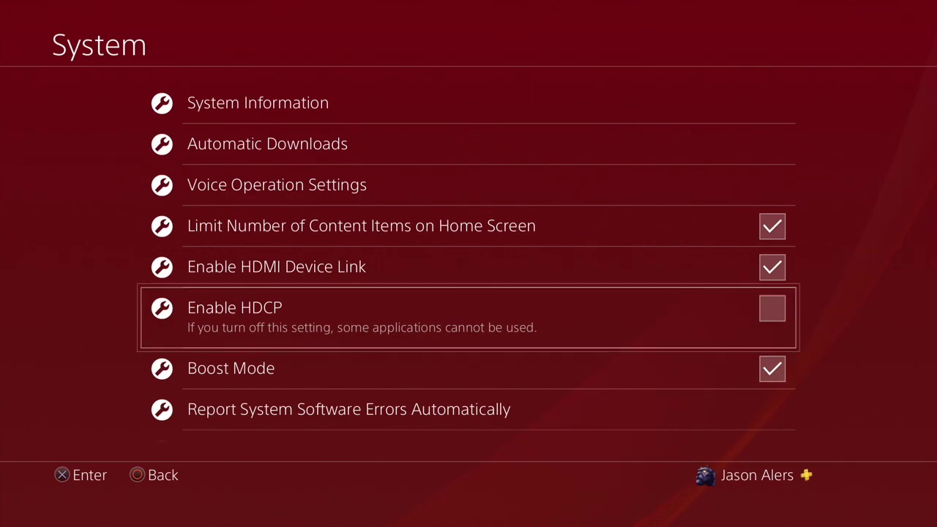
key(Escape)
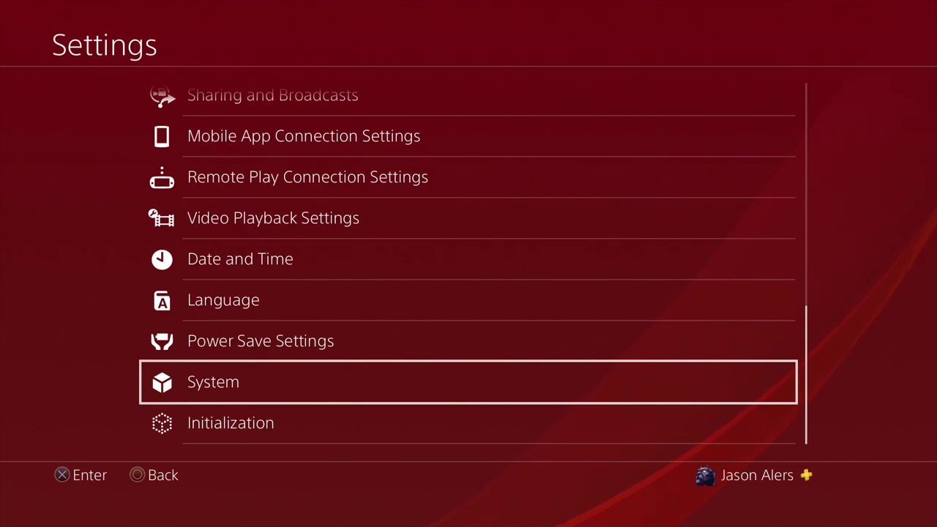
- Check the PS4's Video Output resolution under Sound and Screen and keep it at 720p
key(Up)
key(Up)
key(Up)
key(Up)
key(Up)
key(Up)
key(Up)
key(Up)
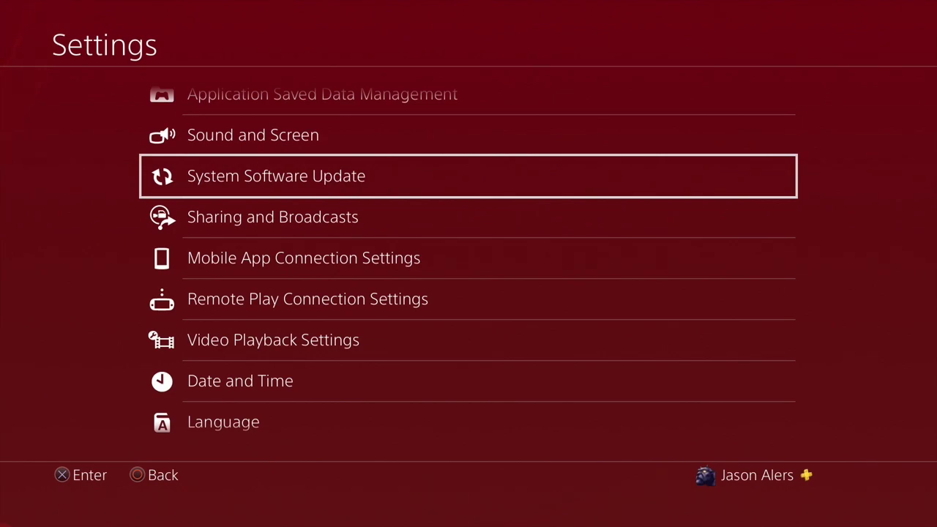
key(Up)
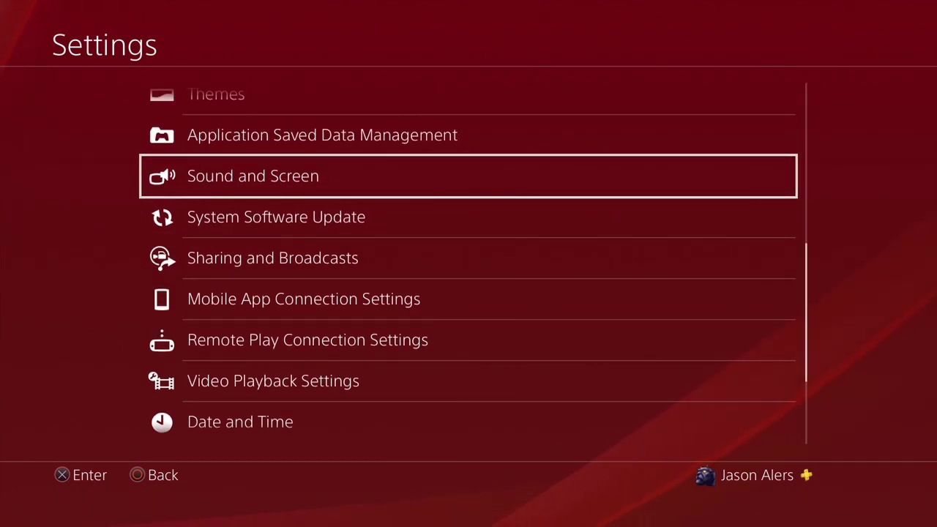
key(Up)
key(Up)
key(Up)
key(Up)
key(Up)
key(Up)
key(Up)
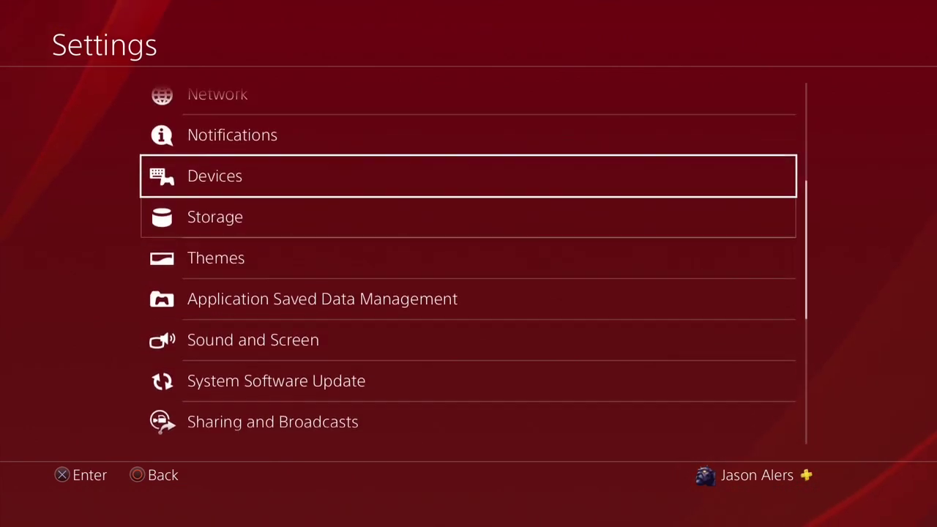
key(Down)
key(Down)
key(Down)
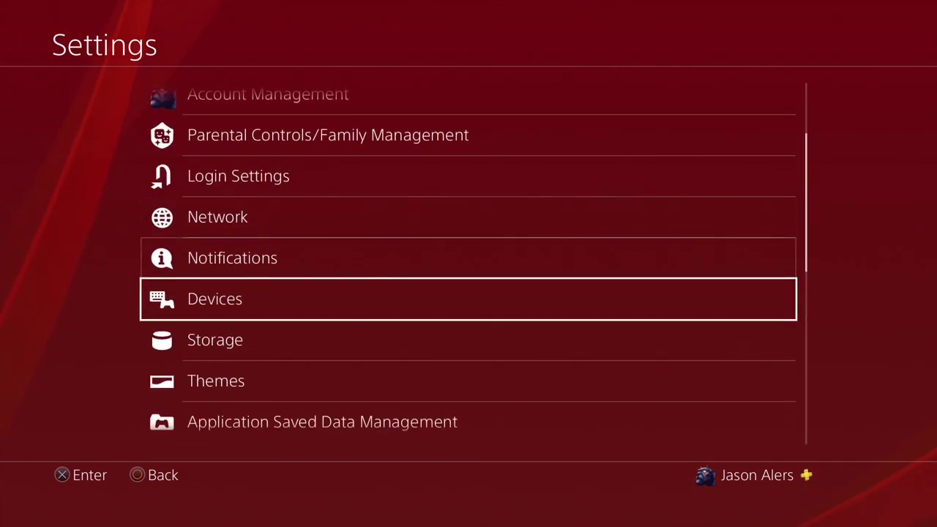
key(Down)
key(Down)
key(Down)
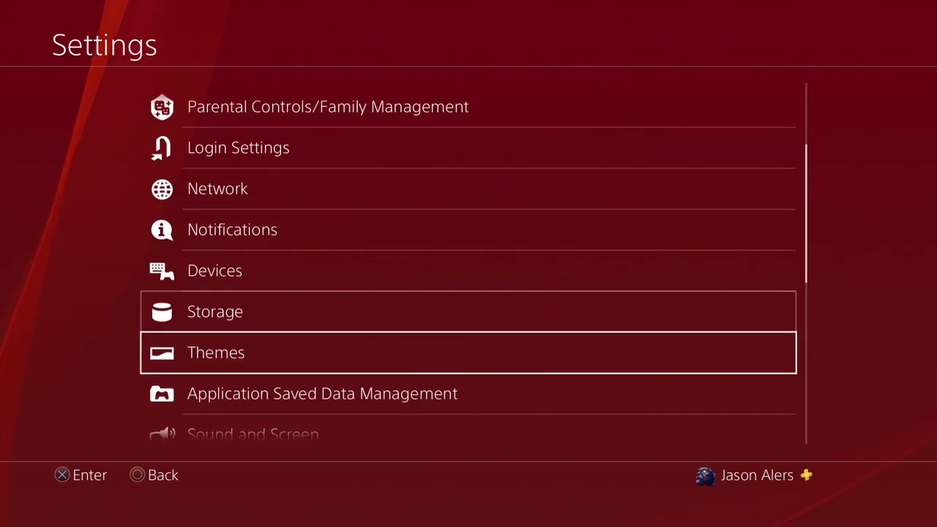
key(Down)
key(Down)
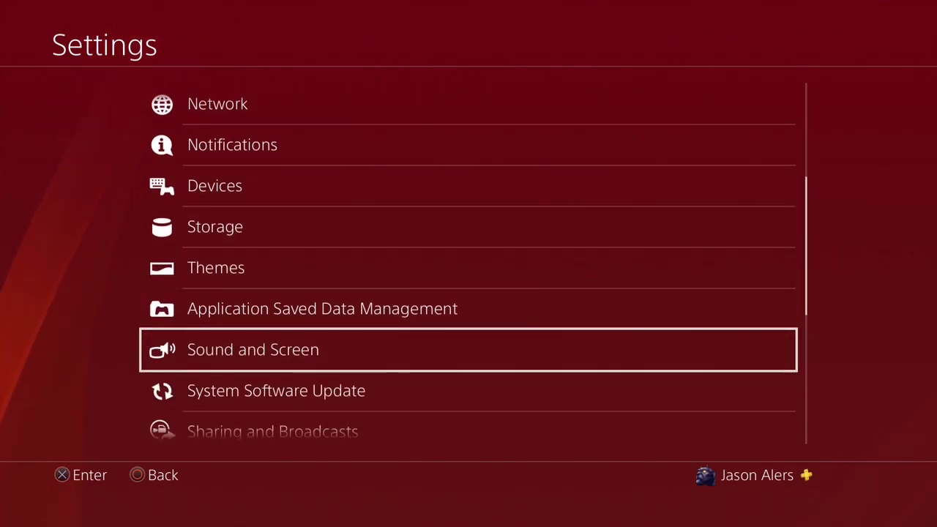
key(Return)
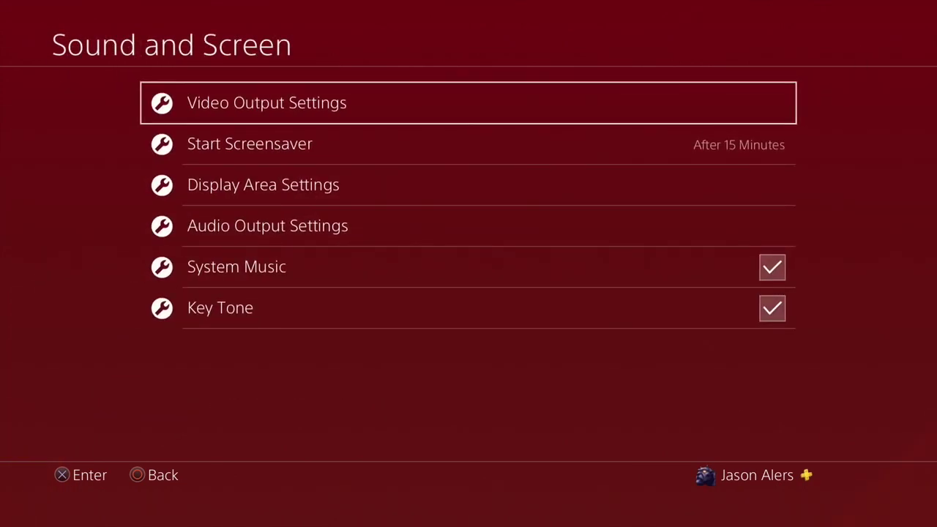
key(Return)
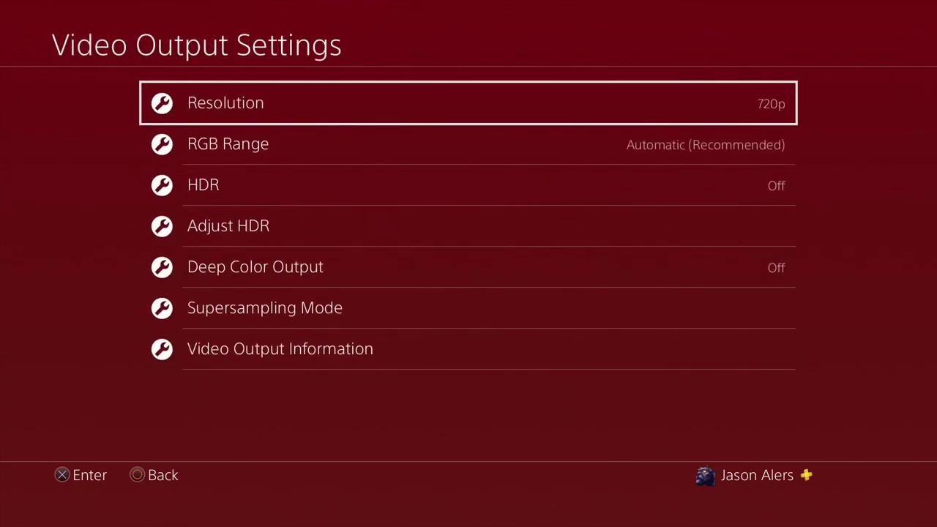
key(Return)
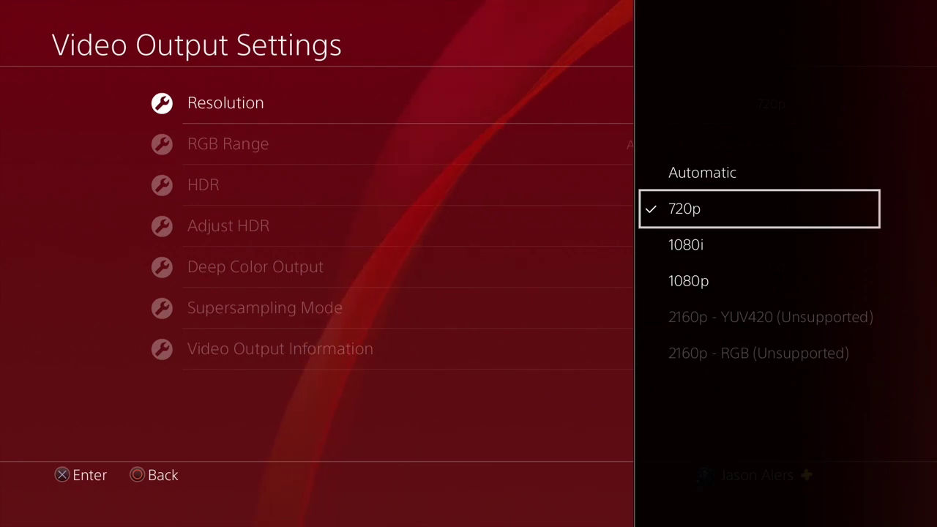
key(Escape)
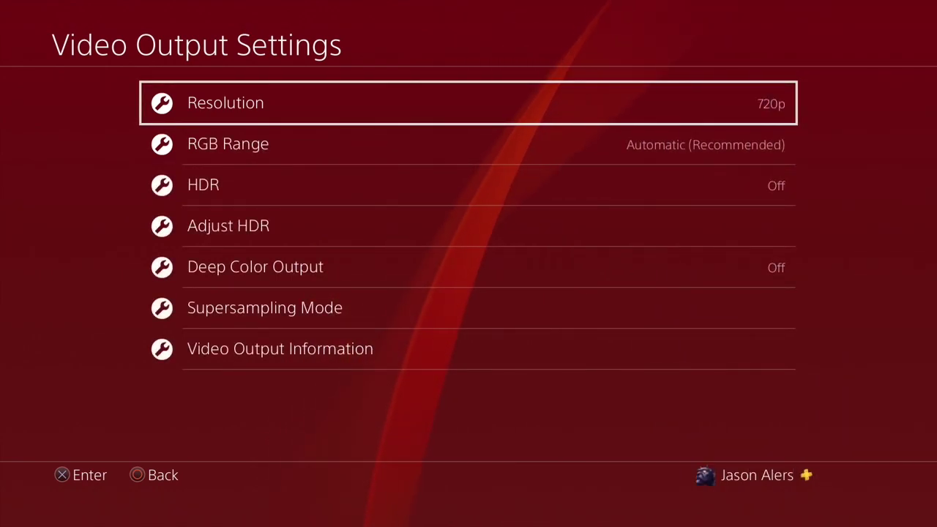
key(Escape)
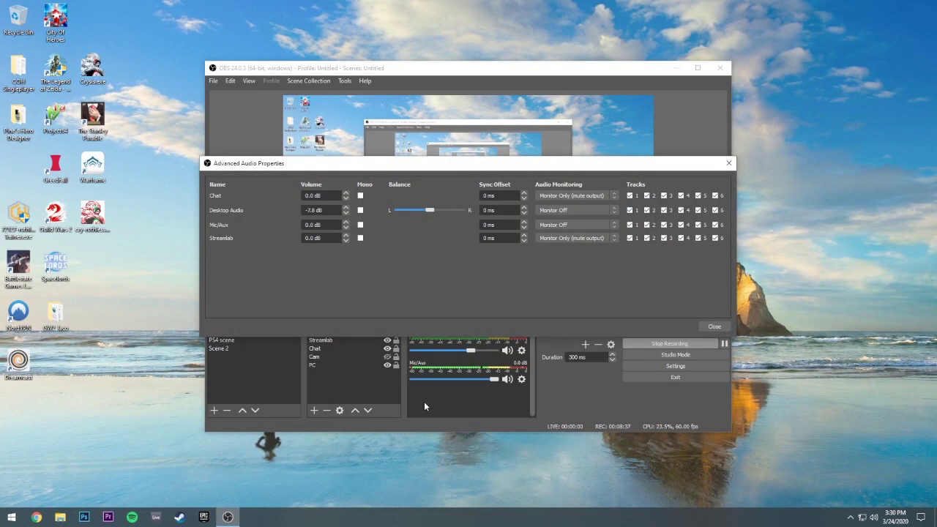
- Open the Mic/Aux filters and view the Noise Gate (-77 dB close, -34 dB open)
click(729, 162)
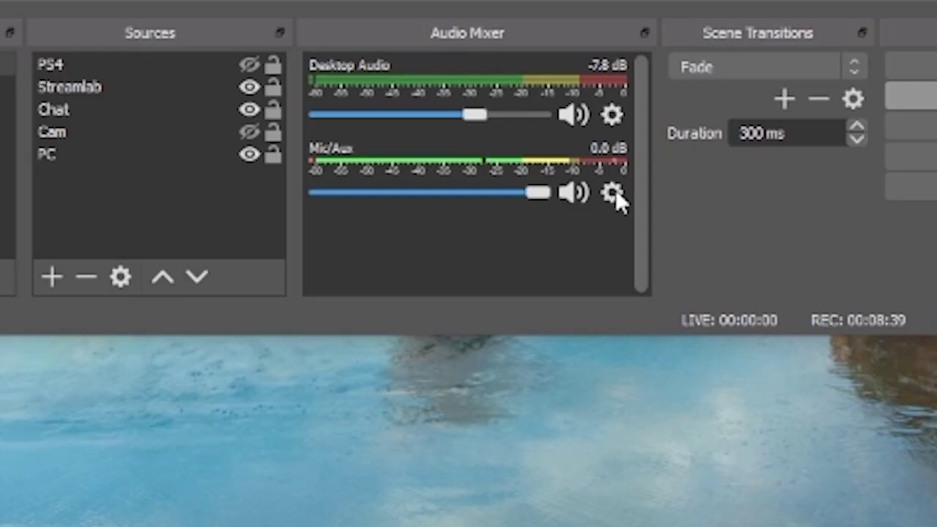
click(612, 192)
click(700, 419)
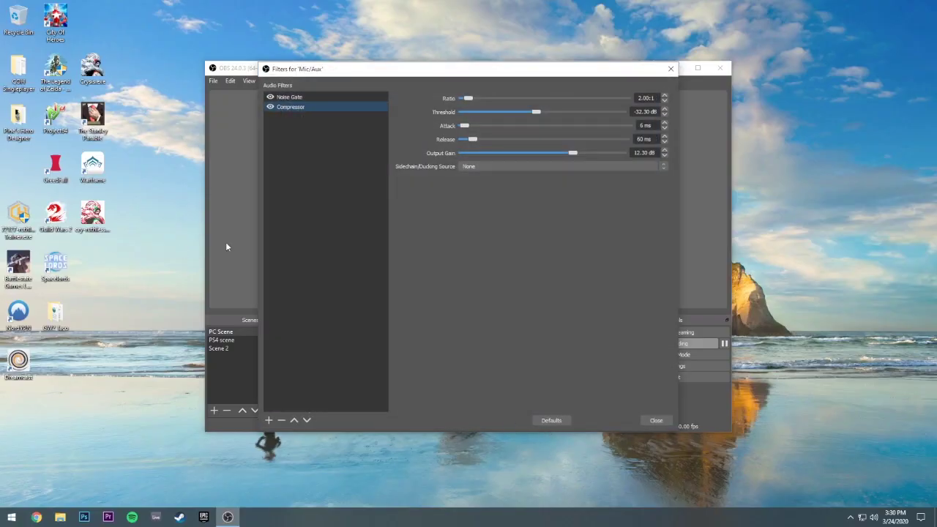
click(292, 96)
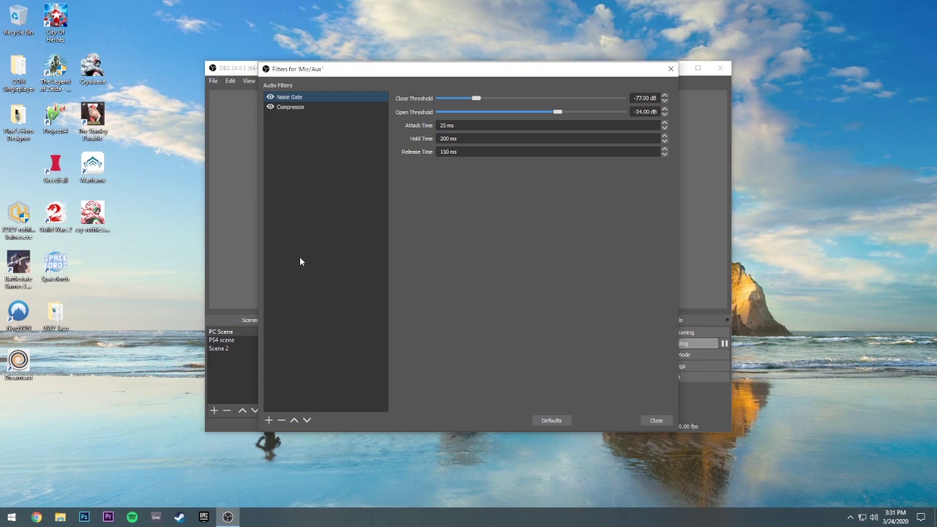
- View the Compressor filter: 2.00:1 ratio, -32.30 dB threshold, 12.30 dB output gain
click(229, 362)
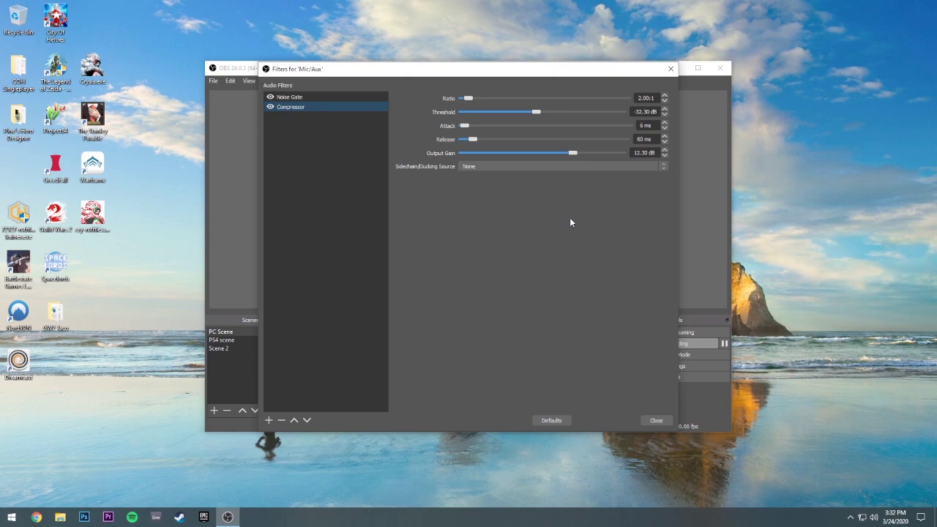
- Close the Filters for 'Mic/Aux' window with Esc
key(Escape)
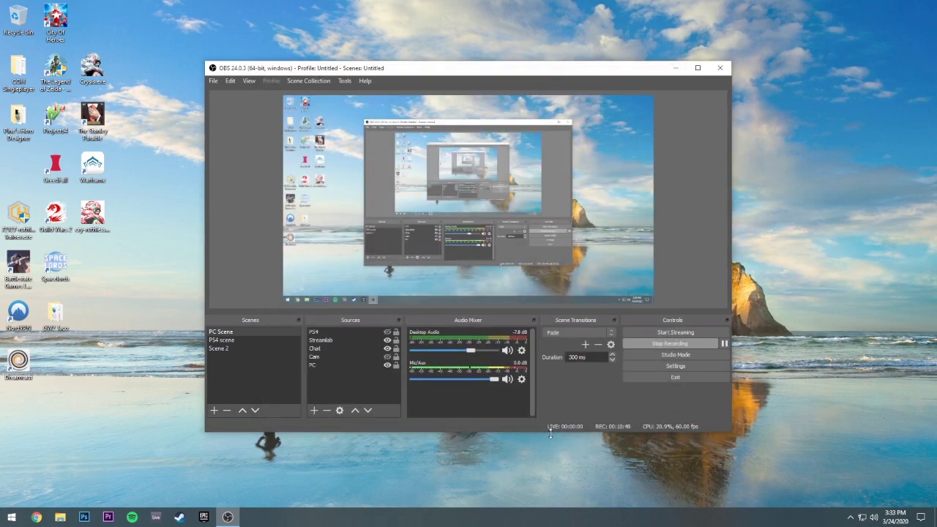